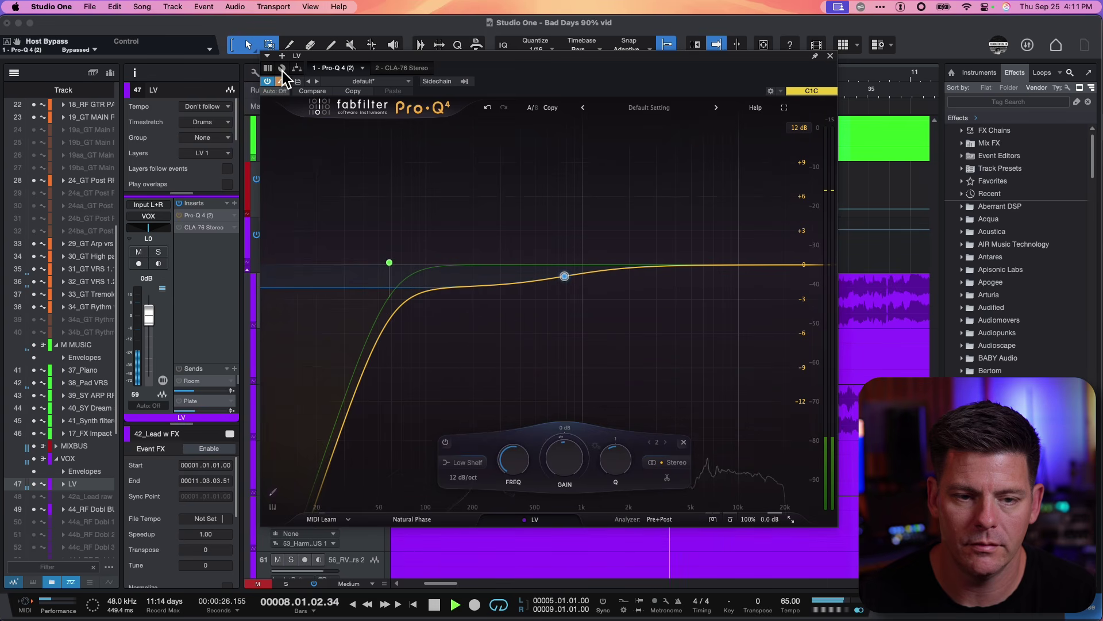
Compare the lead vocal with the Pro-Q 4 EQ bypassed and active during looped playback.
{"action": "left_click", "coordinate": [282, 69]}
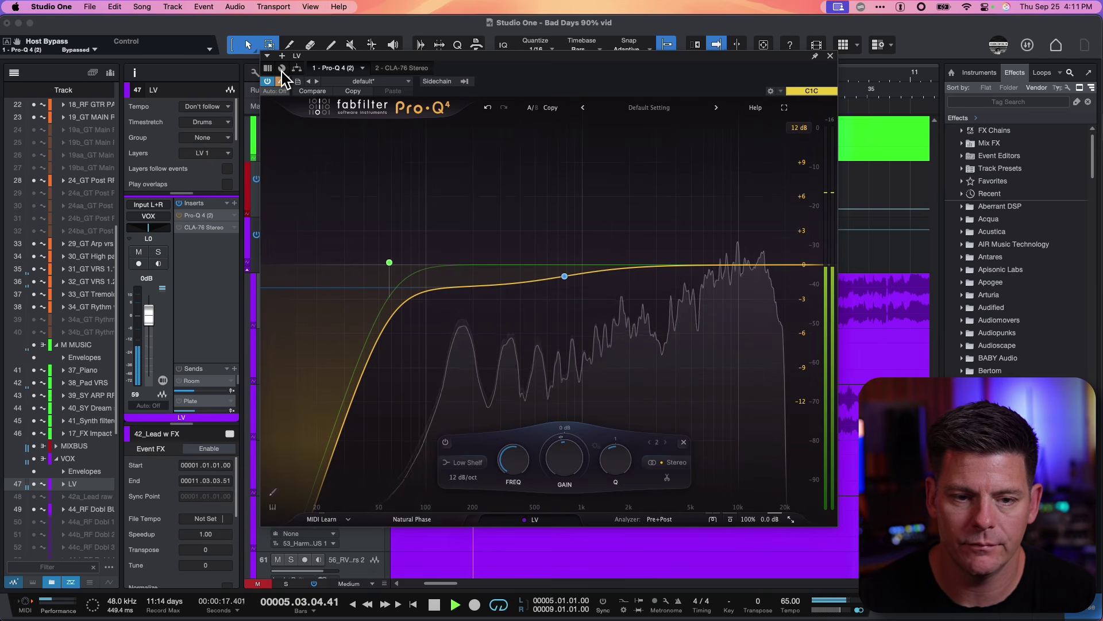
{"action": "left_click", "coordinate": [281, 69]}
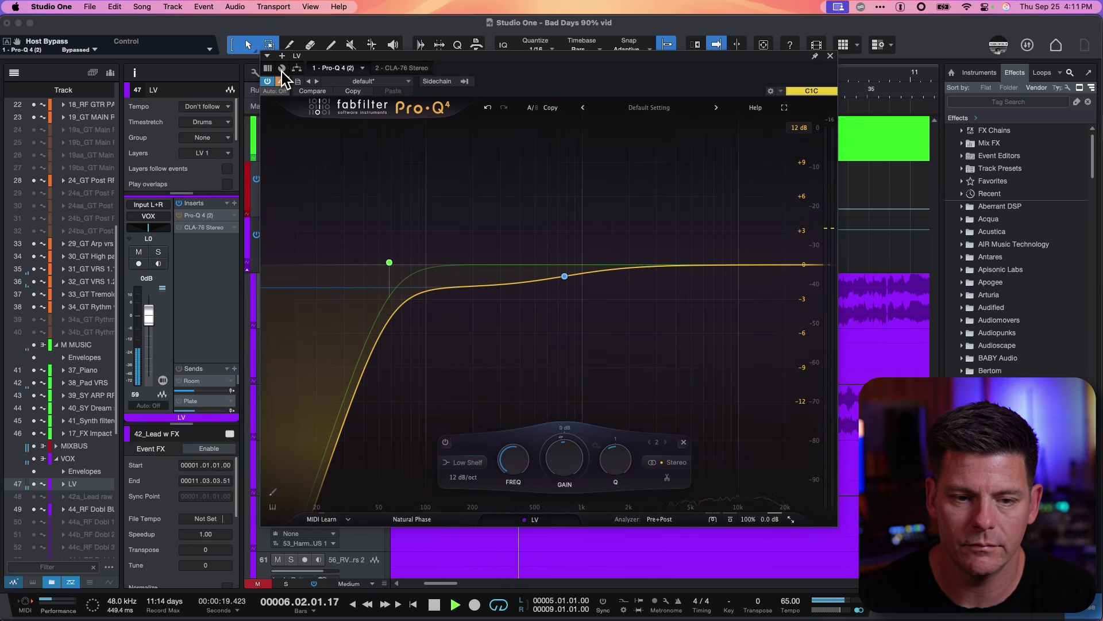
{"action": "left_click", "coordinate": [281, 69]}
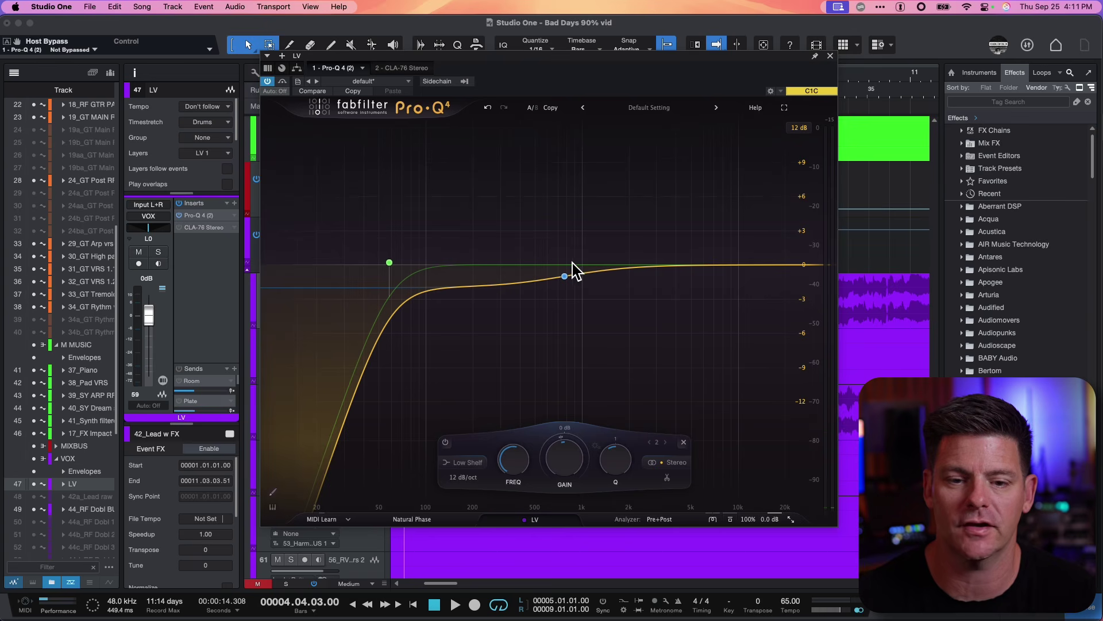
{"action": "mouse_move", "coordinate": [569, 266]}
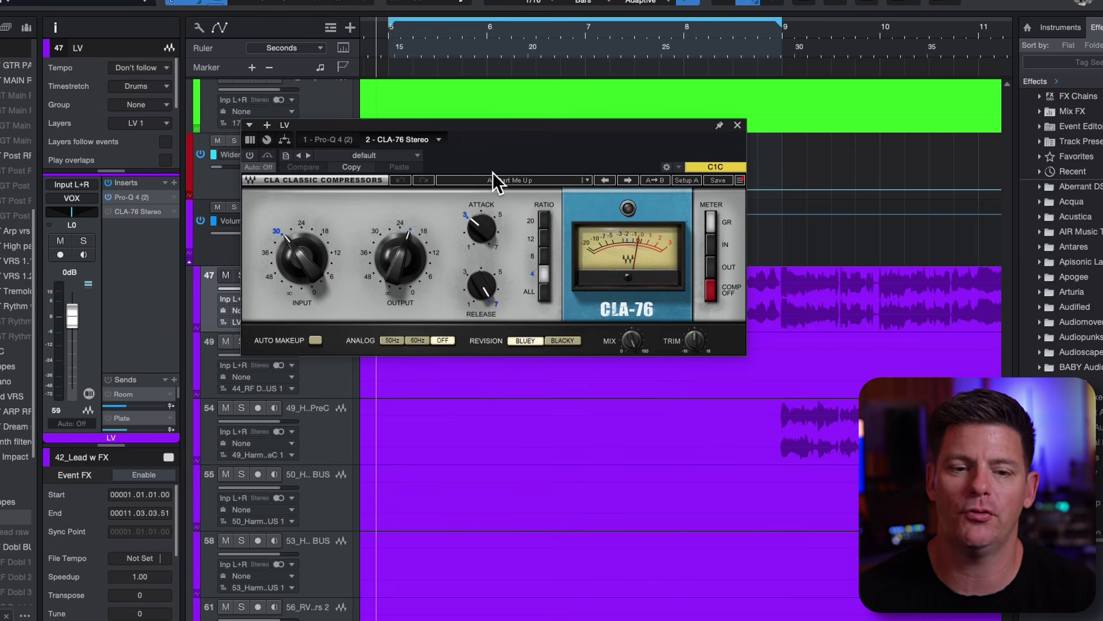
Turn on Auto Makeup in the CLA-76 compressor and raise its input to about -21.3.
{"action": "left_click", "coordinate": [318, 339]}
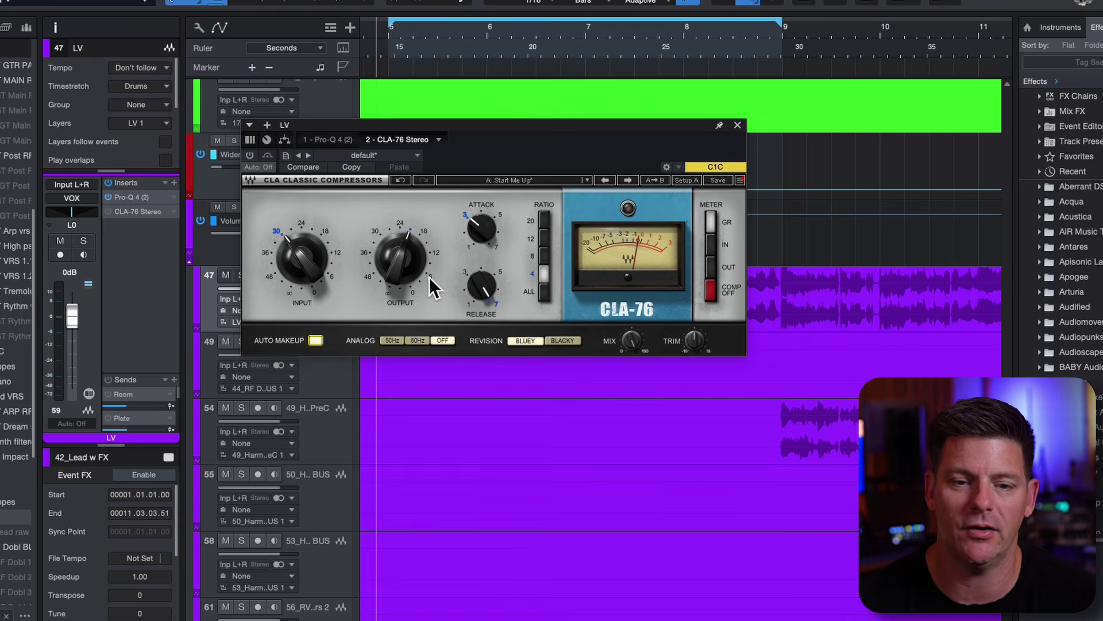
{"action": "left_click_drag", "start_coordinate": [519, 115], "coordinate": [540, 336]}
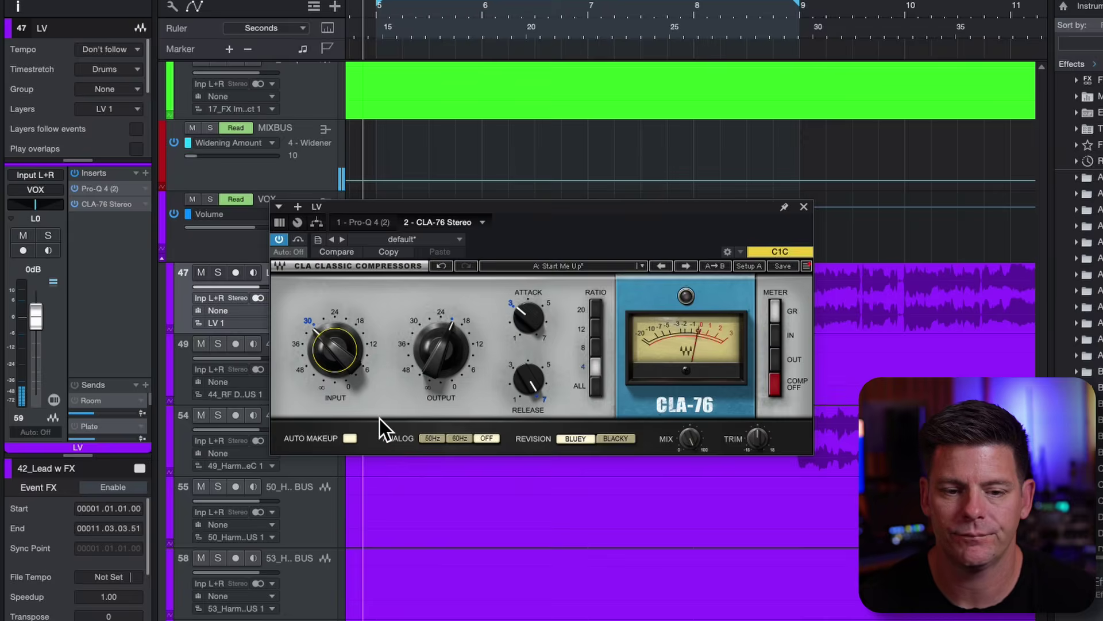
{"action": "left_click_drag", "start_coordinate": [333, 353], "coordinate": [352, 254]}
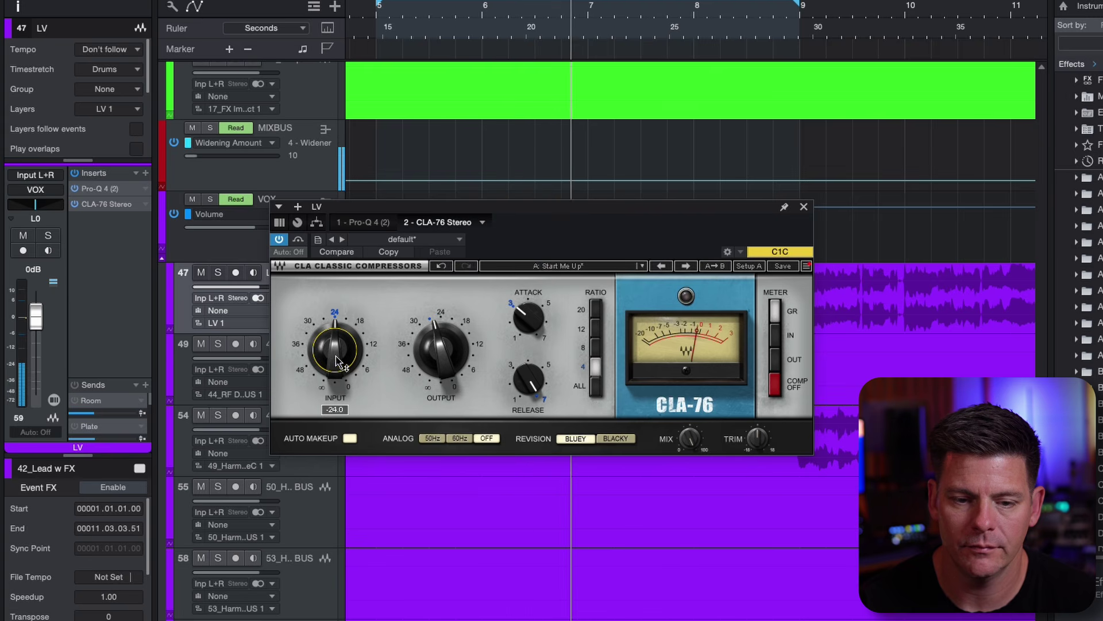
{"action": "left_click_drag", "start_coordinate": [337, 362], "coordinate": [338, 329]}
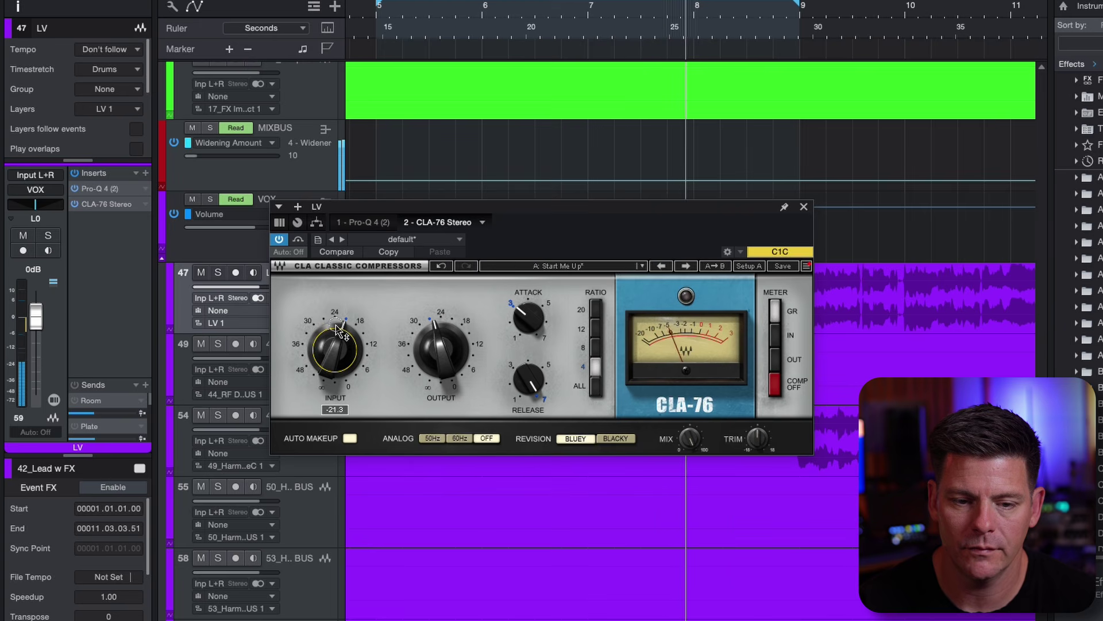
{"action": "left_click_drag", "start_coordinate": [338, 324], "coordinate": [341, 325]}
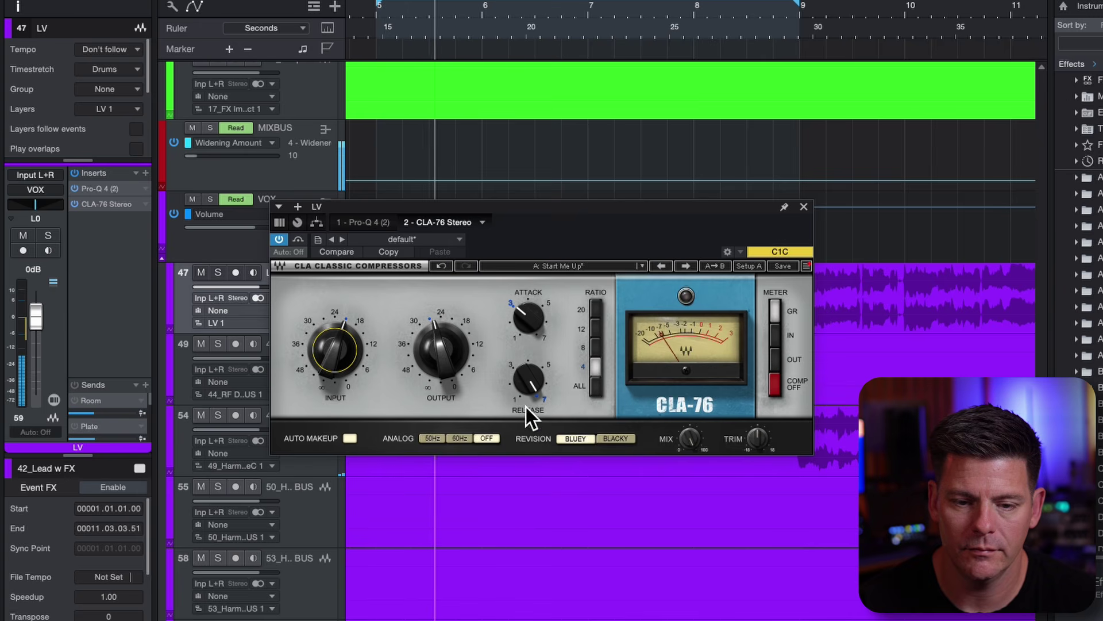
Adjust the CLA-76 release to slightly below 7.
{"action": "left_click_drag", "start_coordinate": [542, 364], "coordinate": [523, 421]}
{"action": "left_click_drag", "start_coordinate": [541, 385], "coordinate": [539, 384]}
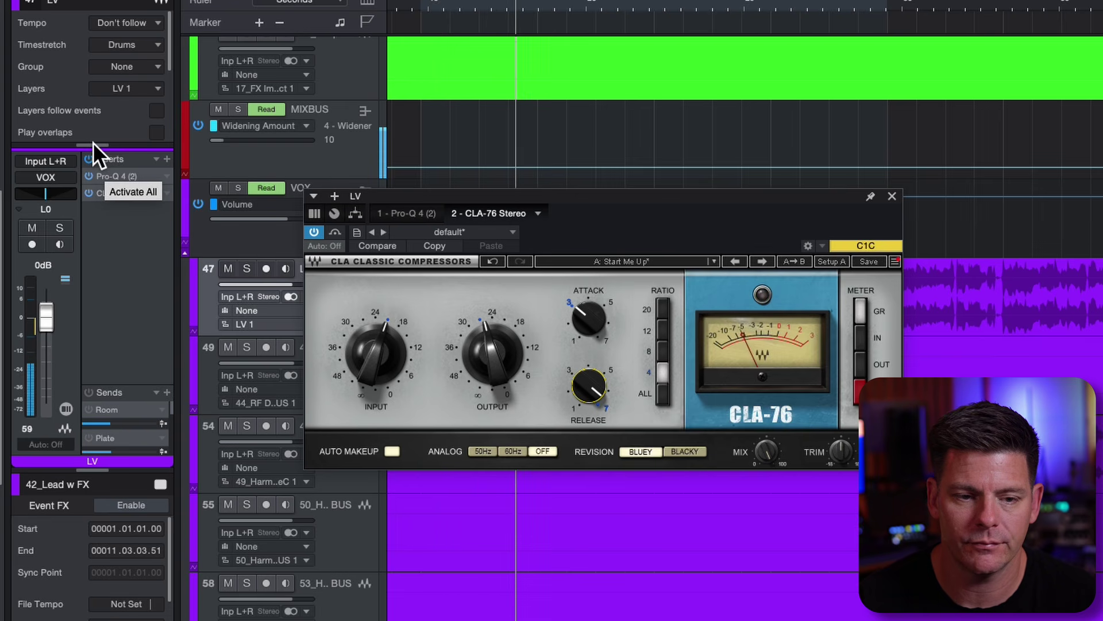
Compare the lead vocal with all LV channel inserts bypassed and active during playback.
{"action": "left_click", "coordinate": [92, 143]}
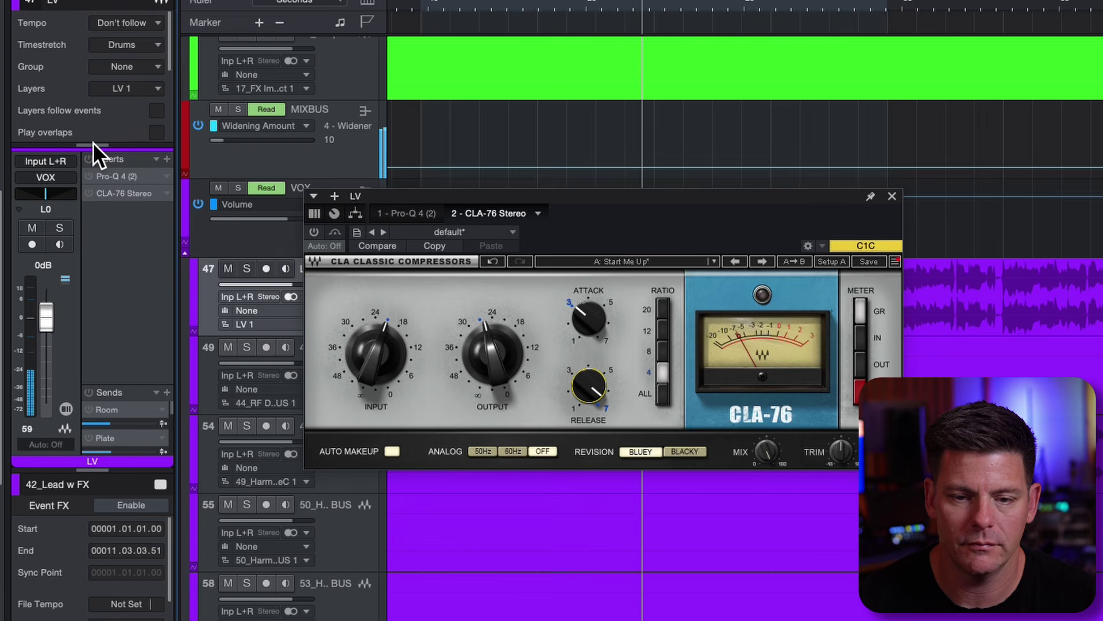
{"action": "left_click", "coordinate": [92, 142]}
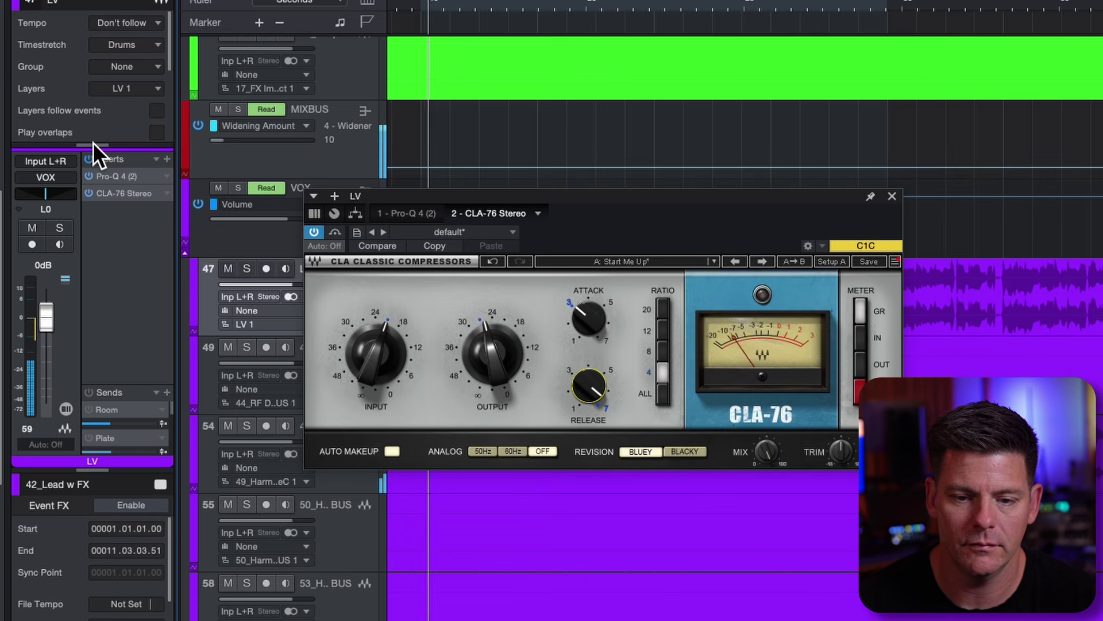
{"action": "left_click", "coordinate": [89, 158]}
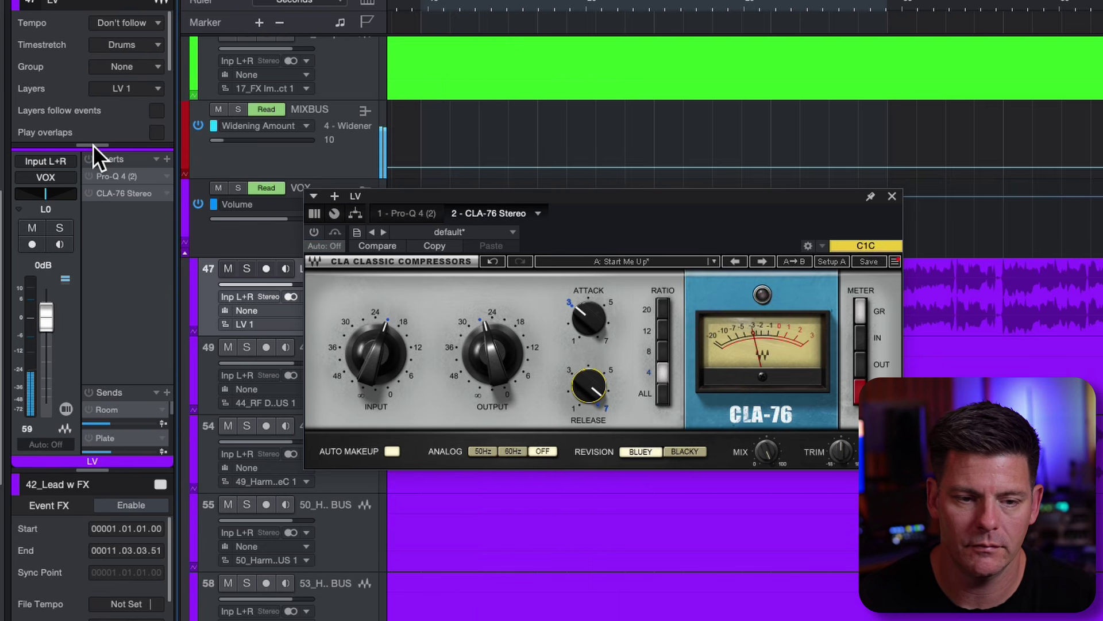
{"action": "left_click", "coordinate": [90, 158]}
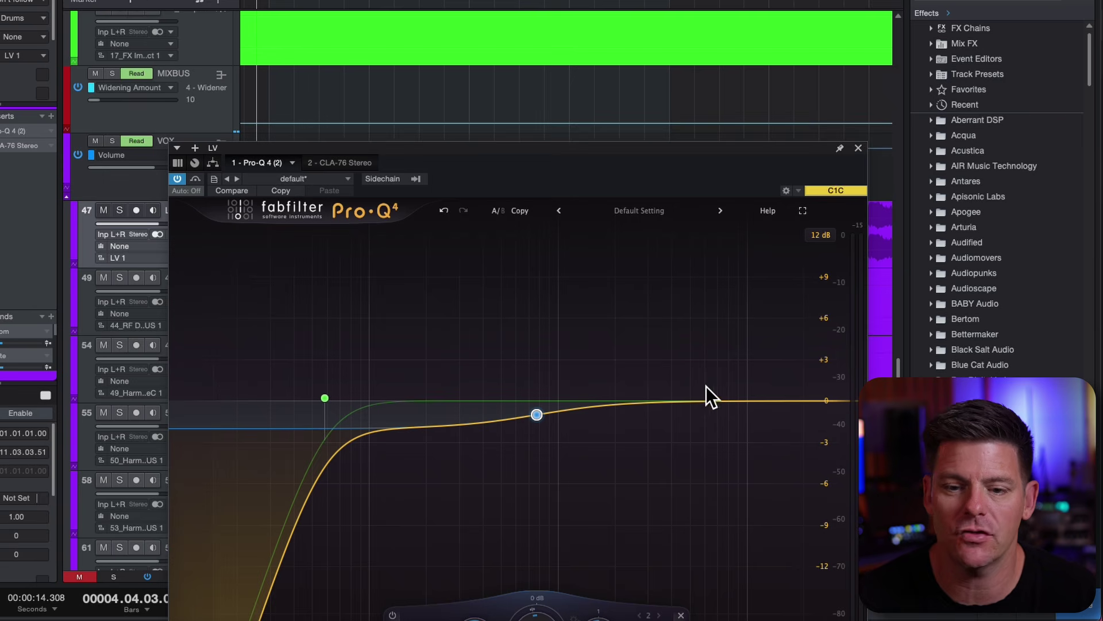
Add a bell boost to the vocal's Pro-Q 4 at about 5590 Hz with +2.16 dB gain, auditioning it during playback.
{"action": "left_click_drag", "start_coordinate": [708, 385], "coordinate": [711, 360]}
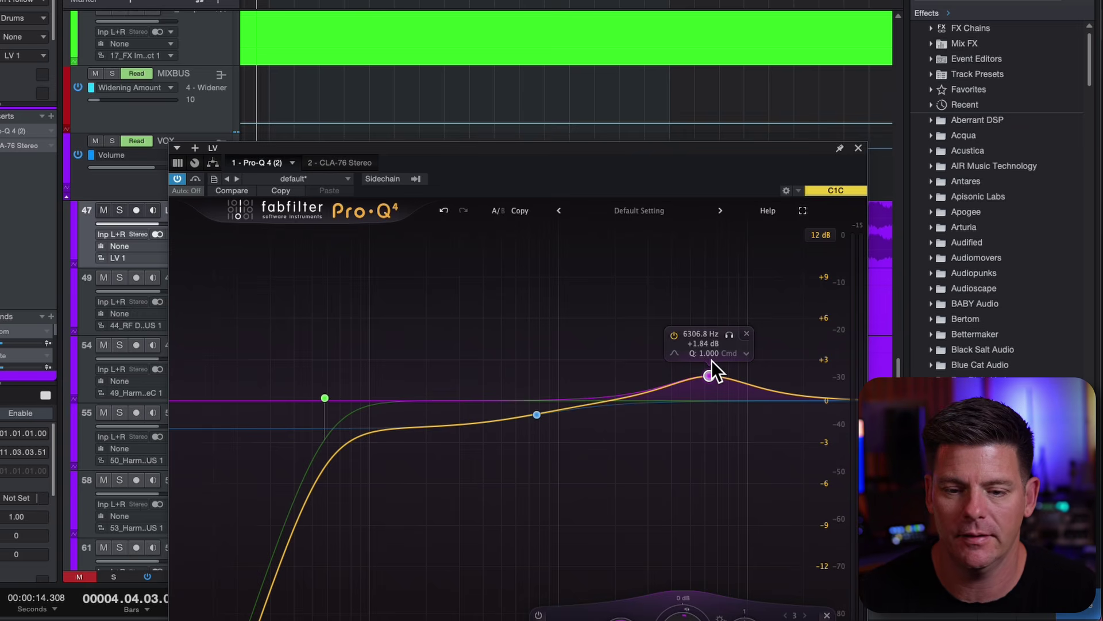
{"action": "key", "text": "space"}
{"action": "mouse_move", "coordinate": [711, 360]}
{"action": "left_mouse_down"}
{"action": "mouse_move", "coordinate": [705, 330]}
{"action": "mouse_move", "coordinate": [660, 278]}
{"action": "mouse_move", "coordinate": [787, 282]}
{"action": "mouse_move", "coordinate": [674, 285]}
{"action": "mouse_move", "coordinate": [678, 340]}
{"action": "mouse_move", "coordinate": [701, 355]}
{"action": "left_mouse_up"}
{"action": "key", "text": "space"}
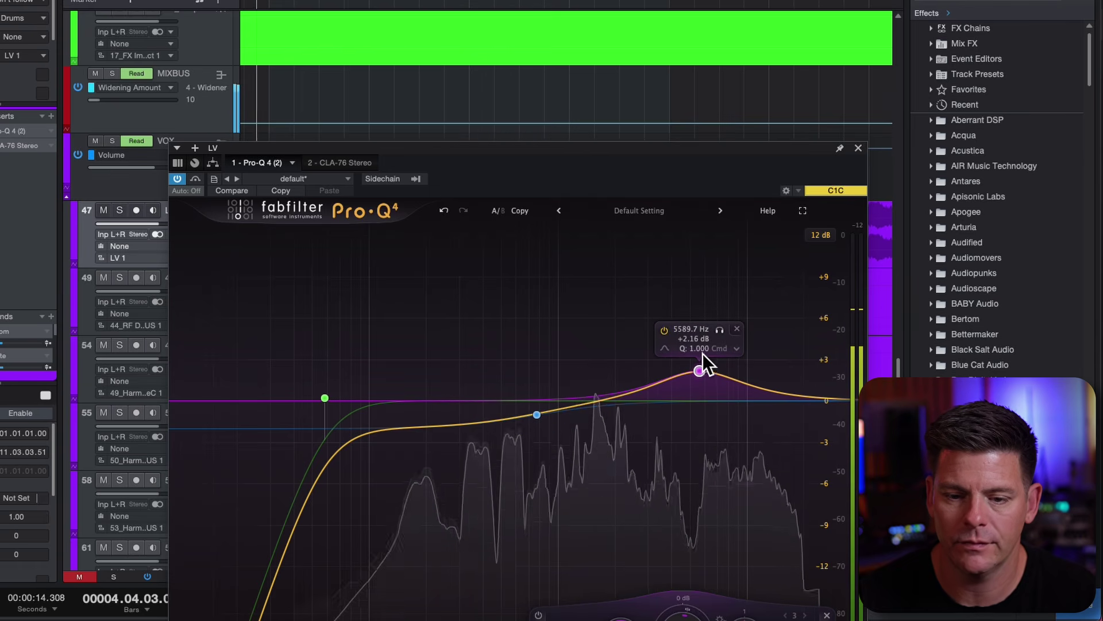
Change the new high-frequency band to a high shelf and widen its Q to 0.383.
{"action": "left_click", "coordinate": [664, 348]}
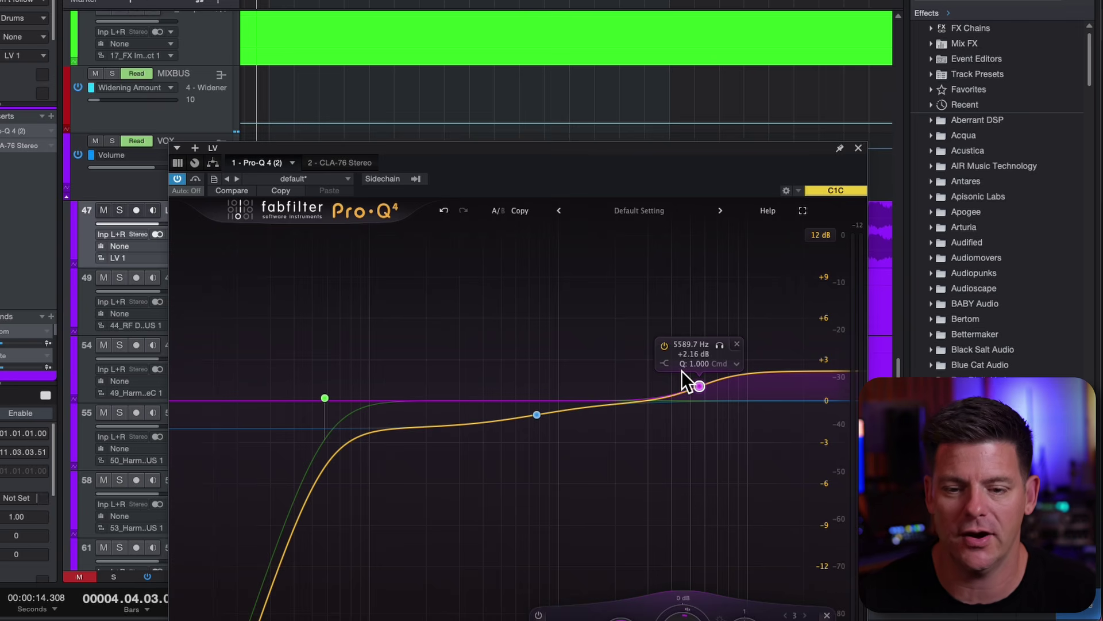
{"action": "scroll", "coordinate": [685, 368], "scroll_direction": "down", "scroll_amount": 3}
{"action": "scroll", "coordinate": [684, 368], "scroll_direction": "down", "scroll_amount": 3}
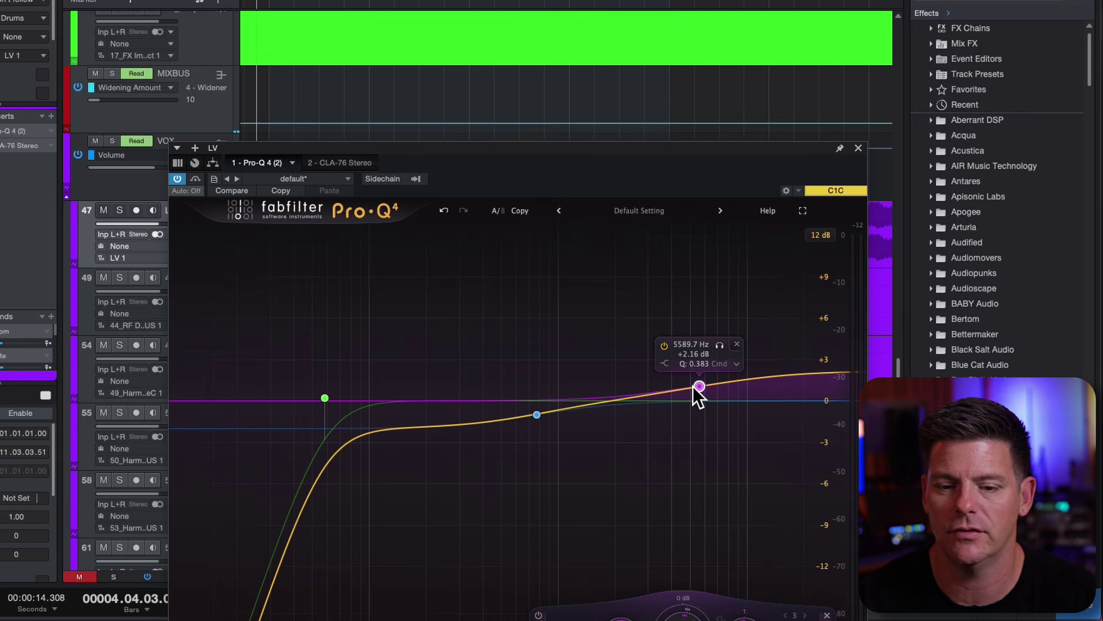
Tune the high shelf by ear to about 4773 Hz and +2.87 dB, checking it against the bypassed EQ.
{"action": "key", "text": "space"}
{"action": "left_click_drag", "start_coordinate": [699, 385], "coordinate": [674, 357]}
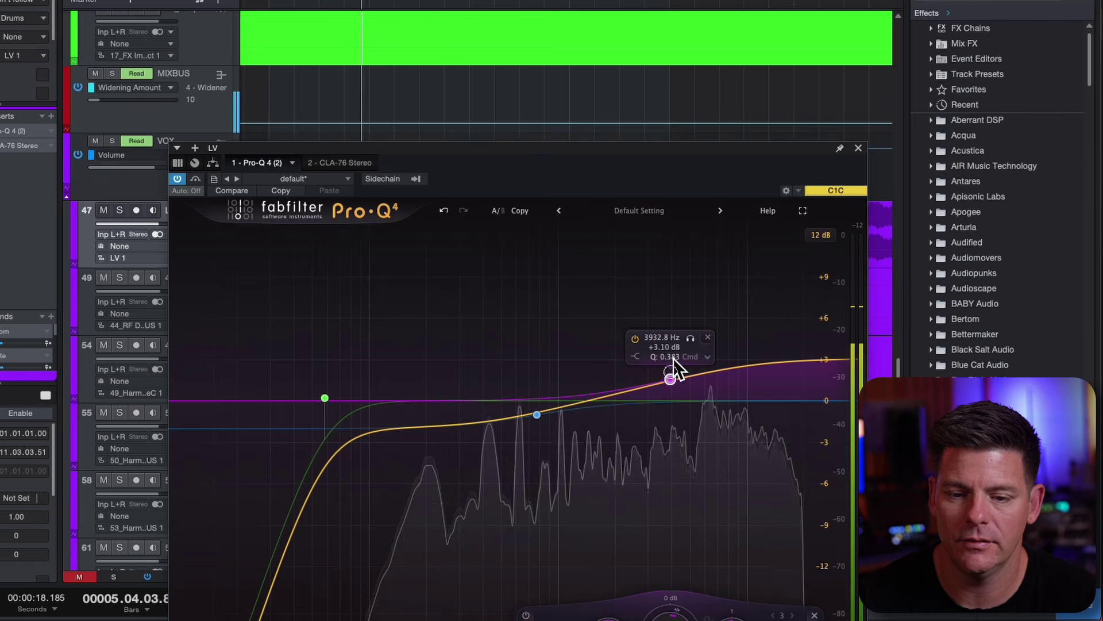
{"action": "left_click", "coordinate": [195, 162]}
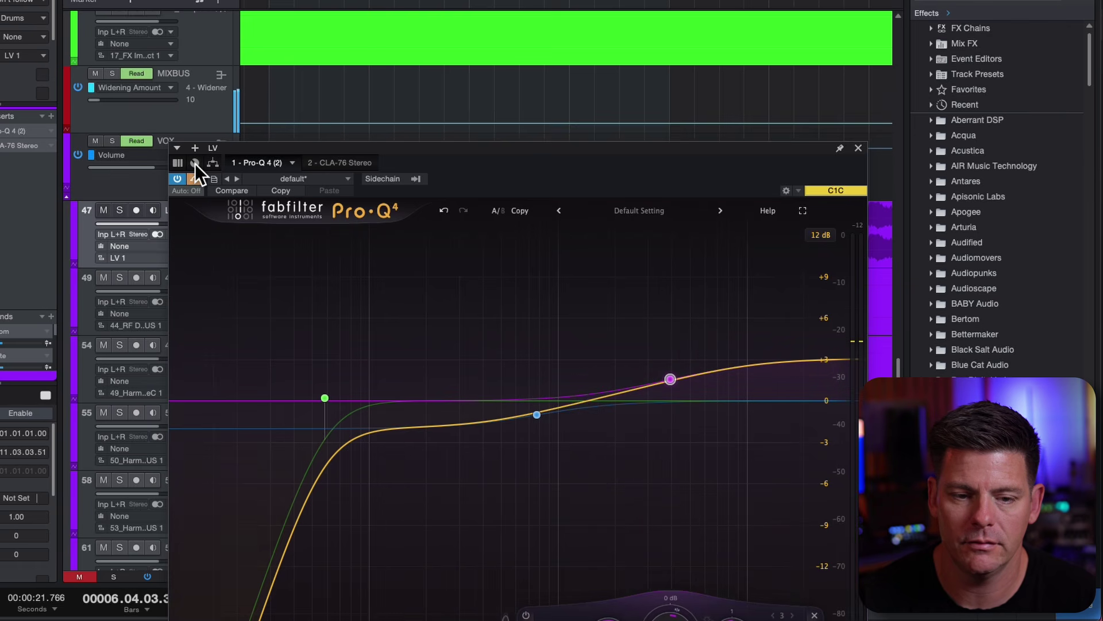
{"action": "left_click", "coordinate": [195, 163]}
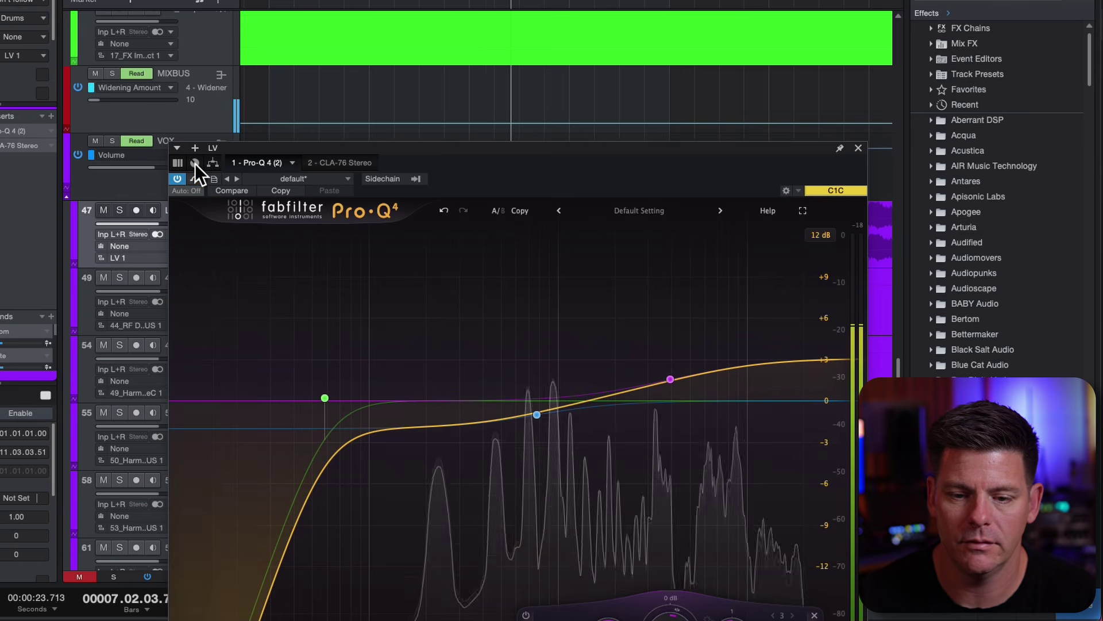
{"action": "left_click_drag", "start_coordinate": [674, 365], "coordinate": [692, 368]}
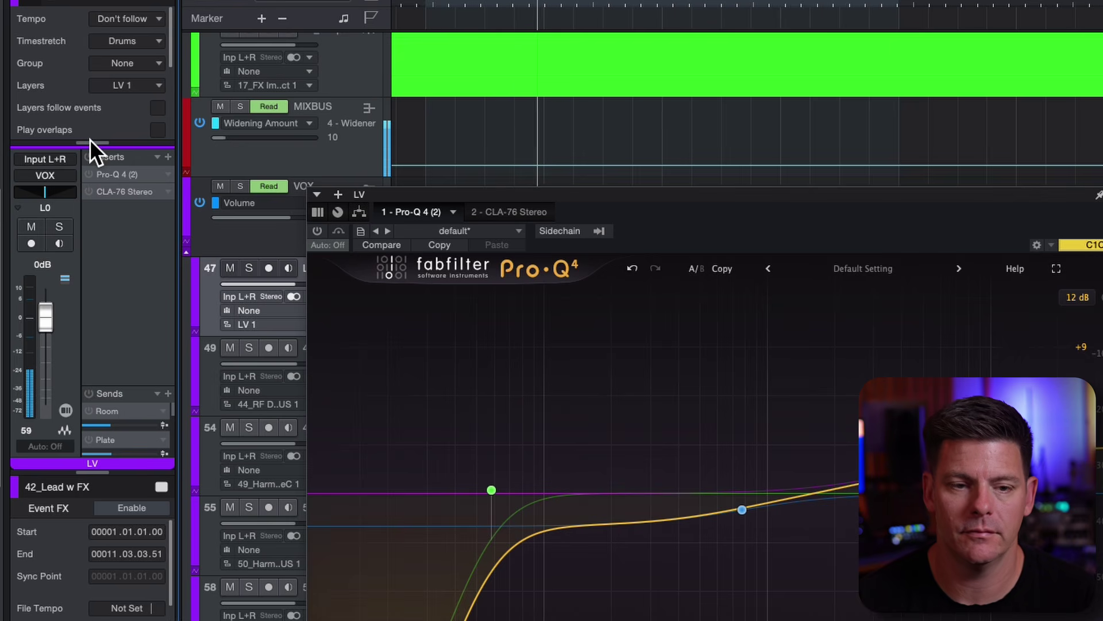
Reactivate all inserts on the LV channel.
{"action": "key", "text": "b"}
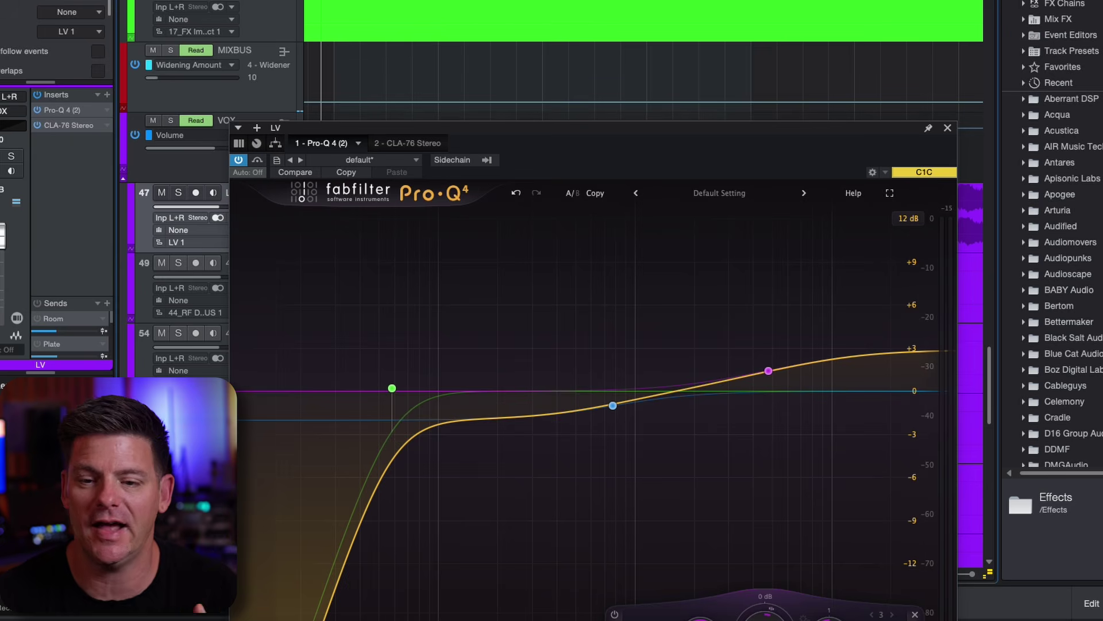
{"action": "mouse_move", "coordinate": [843, 345]}
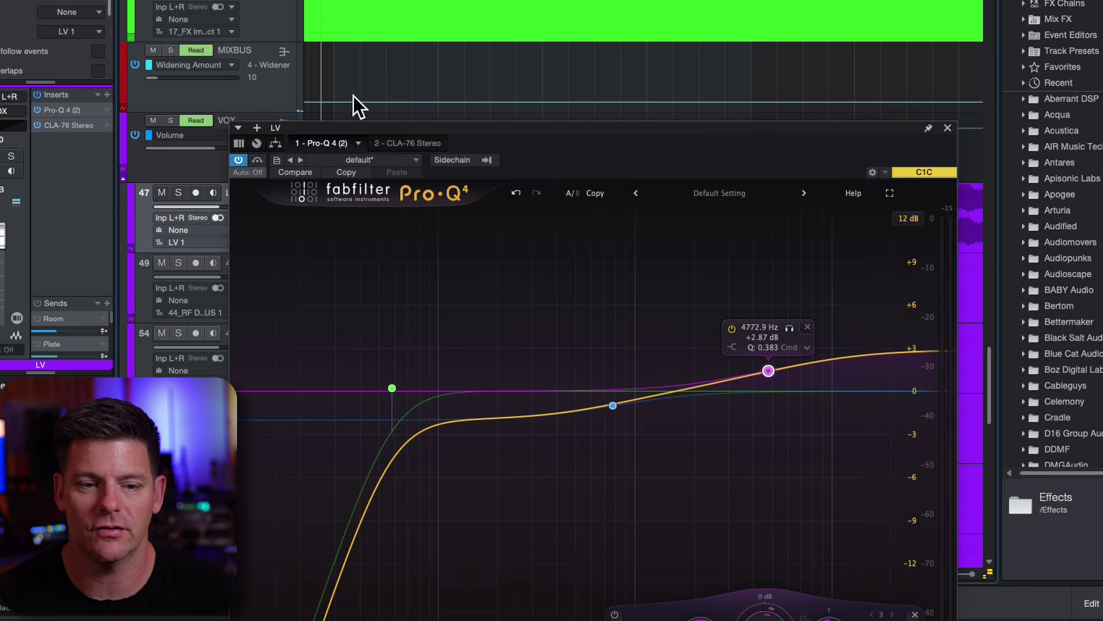
Add the FabFilter Pro-DS de-esser as the third insert on the LV channel, after the CLA-76.
{"action": "left_click", "coordinate": [110, 86]}
{"action": "type", "text": "fad"}
{"action": "key", "text": "BackSpace"}
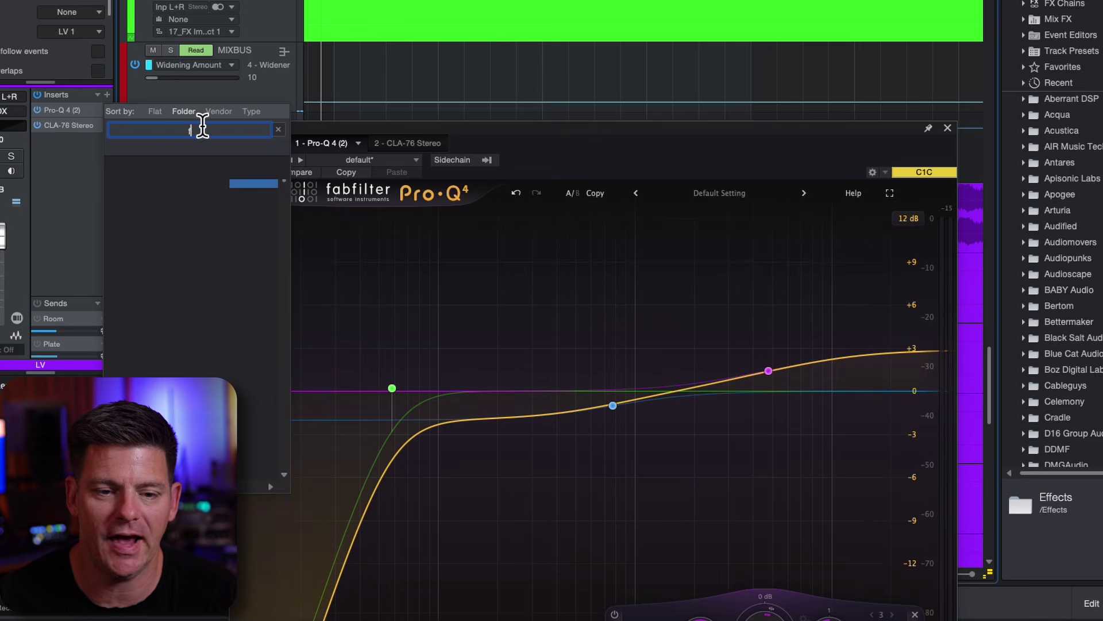
{"action": "type", "text": "t"}
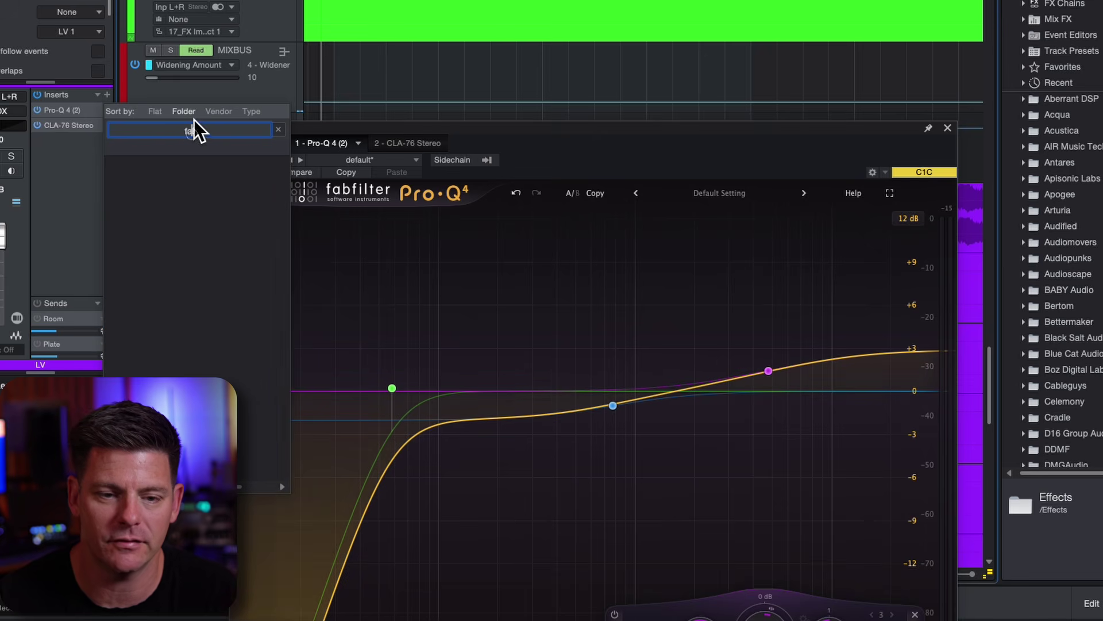
{"action": "key", "text": "Return"}
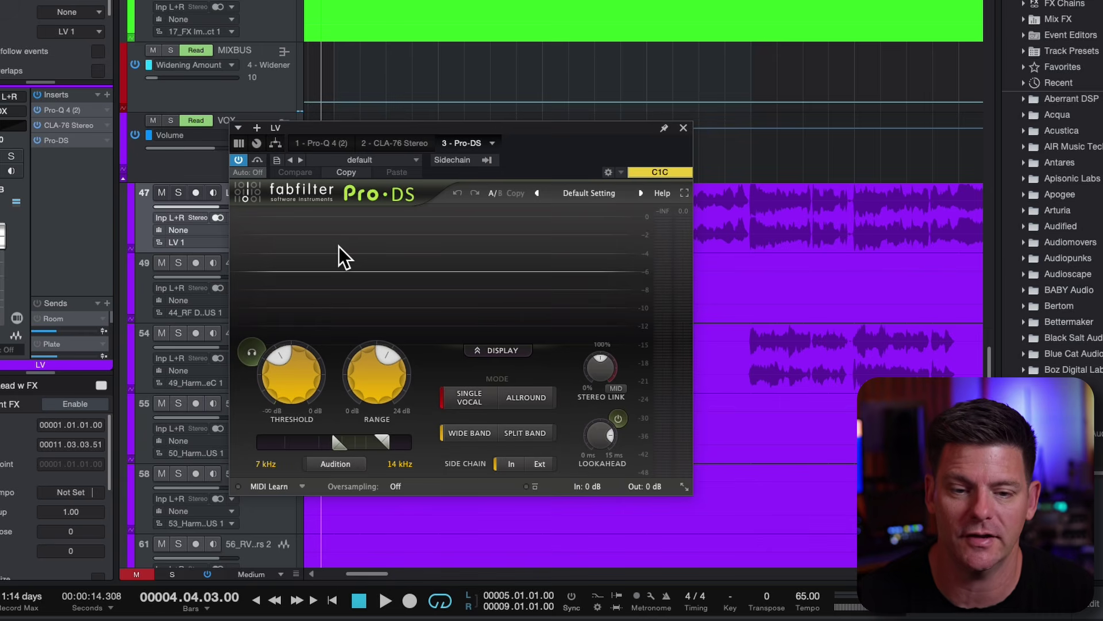
Set the Pro-DS detection range to 4.464–8.928 kHz and raise its threshold during playback, closing the plug-in window when finished.
{"action": "key", "text": "space"}
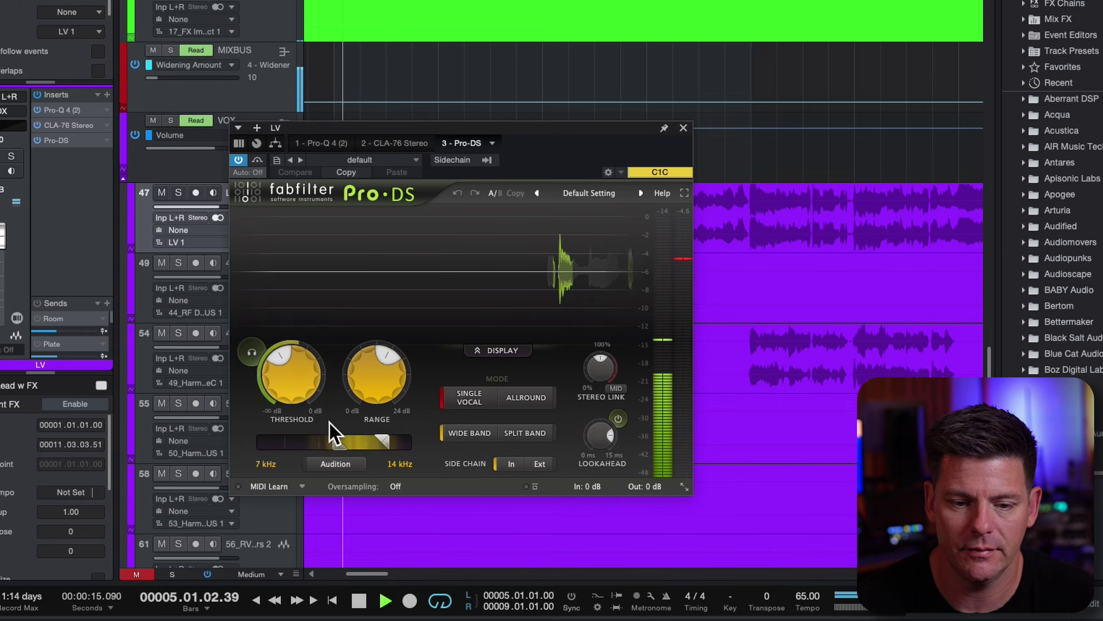
{"action": "left_click_drag", "start_coordinate": [373, 428], "coordinate": [346, 425]}
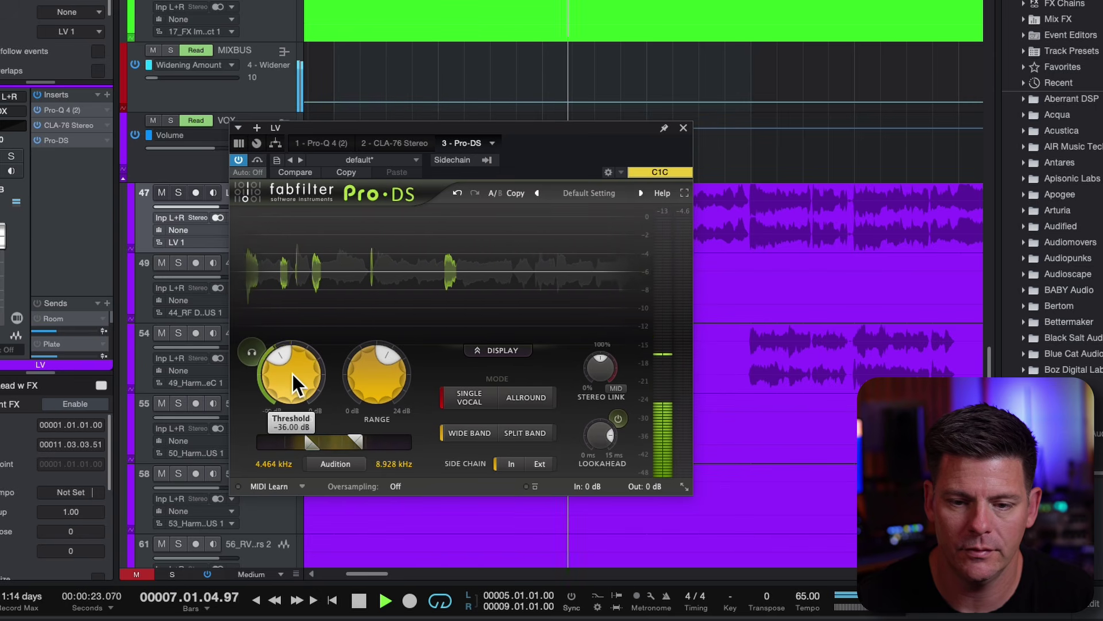
{"action": "left_click_drag", "start_coordinate": [286, 369], "coordinate": [303, 290]}
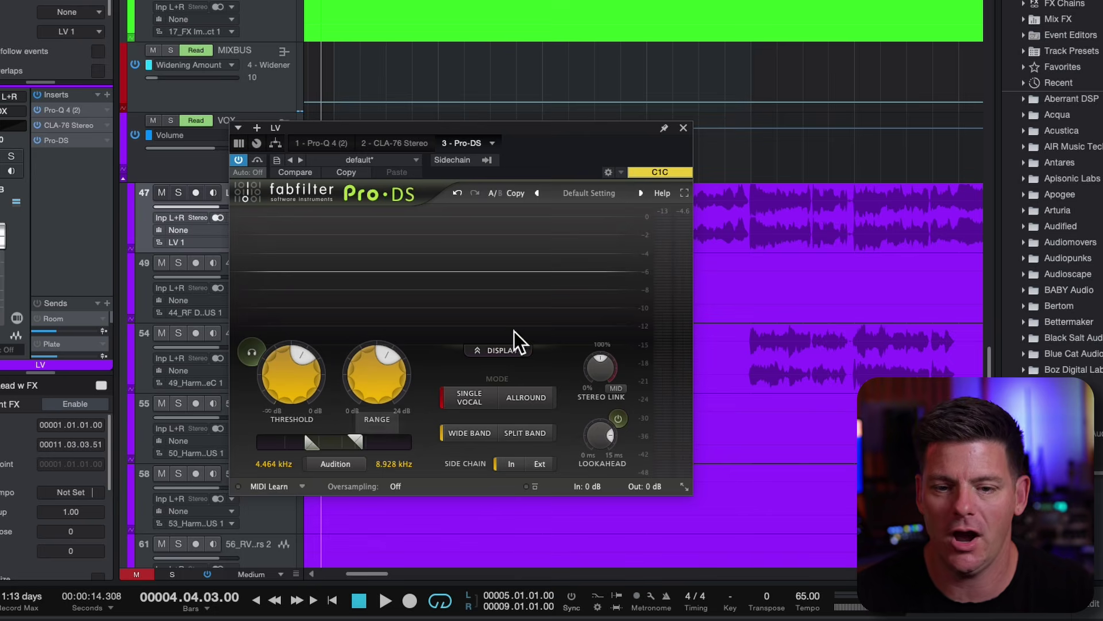
{"action": "left_click", "coordinate": [691, 122]}
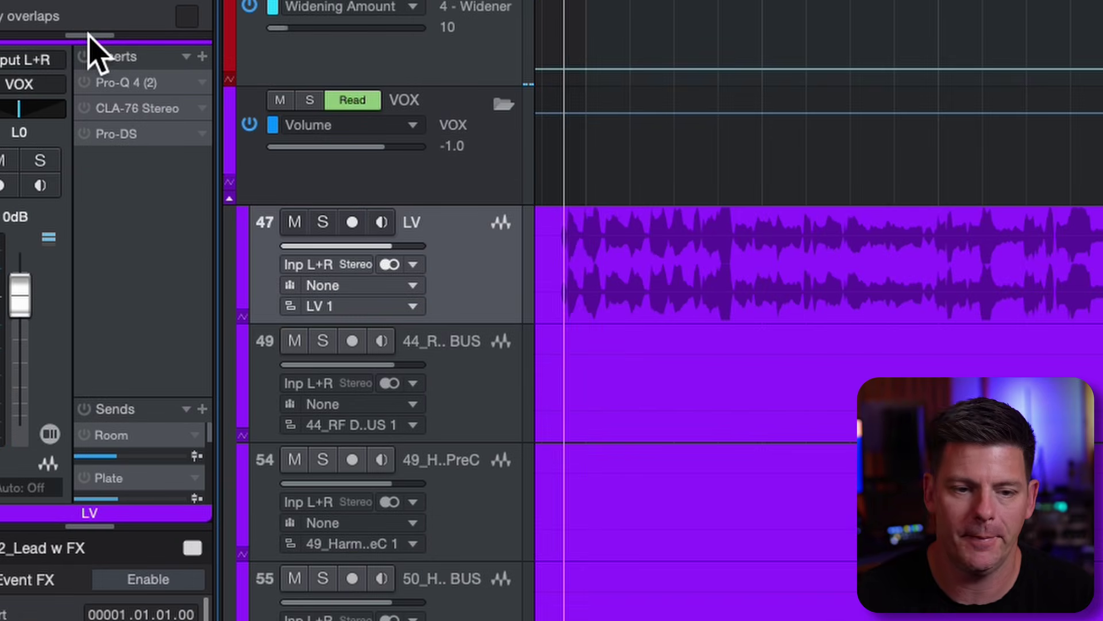
Play the lead vocal with the EQ, compressor and de-esser bypassed and reactivate the whole chain for comparison.
{"action": "key", "text": "space"}
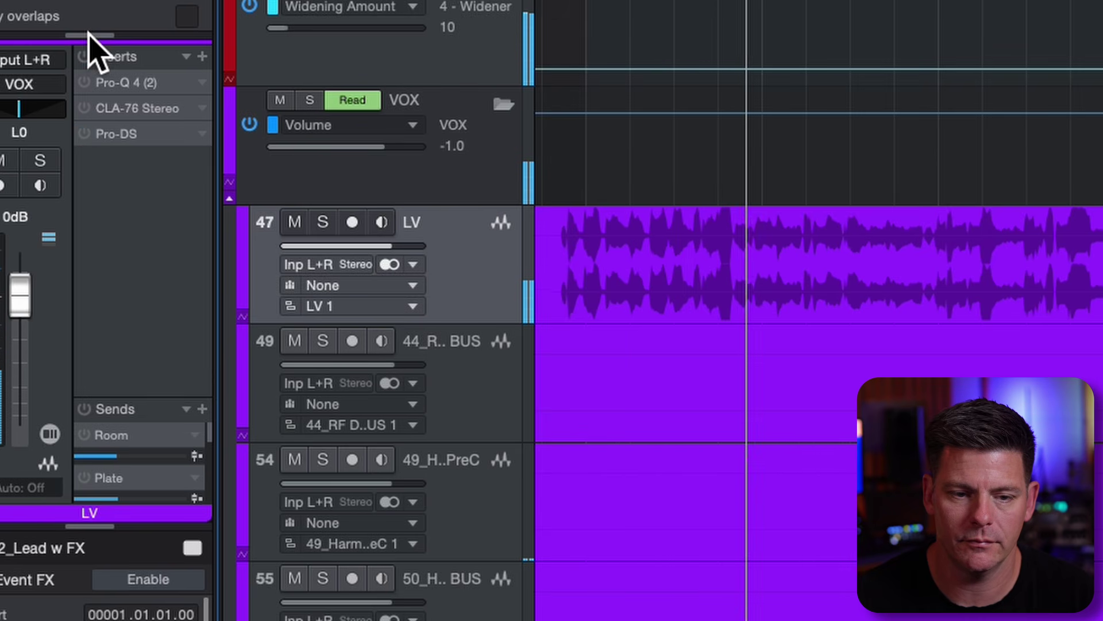
{"action": "left_click", "coordinate": [83, 57]}
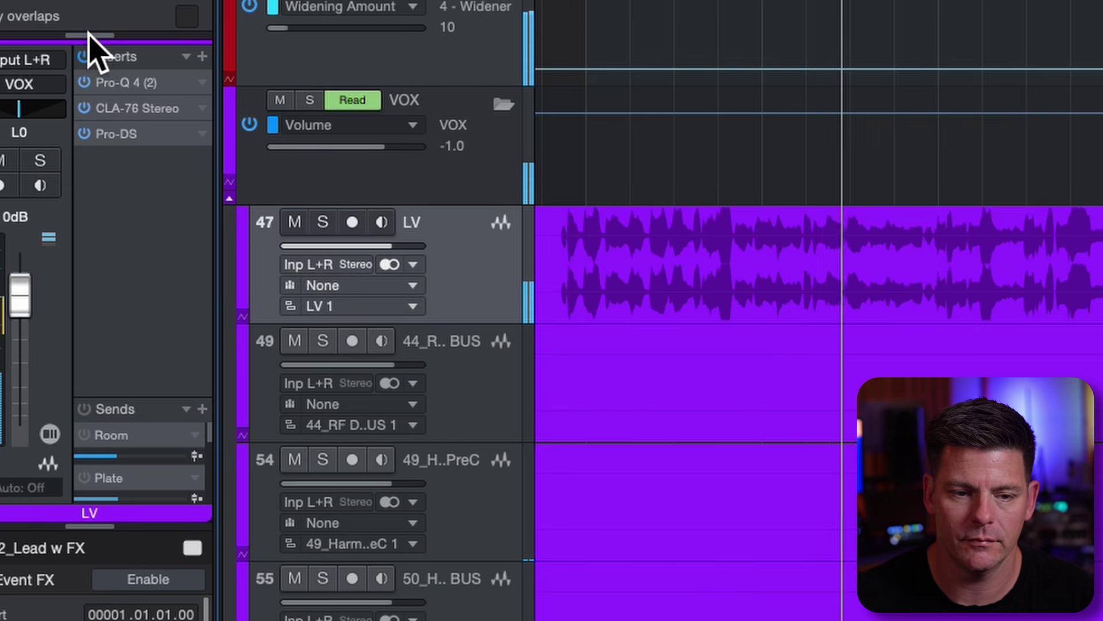